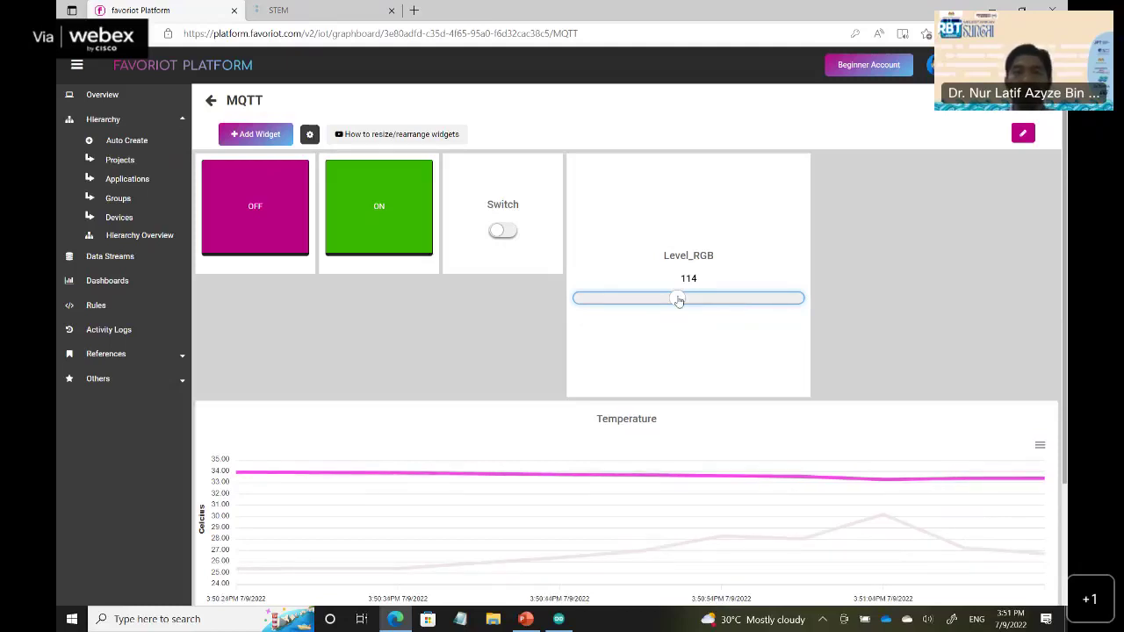
Set the Level_RGB slider to 45, send ON, and check the Temperature chart readings.
click(601, 303)
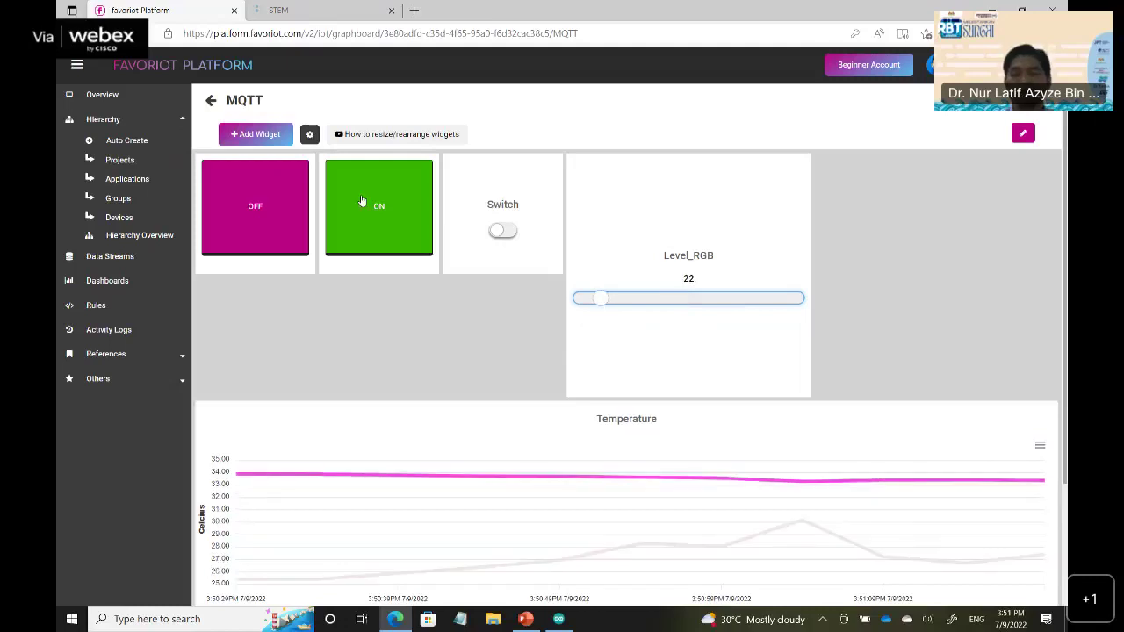
click(362, 202)
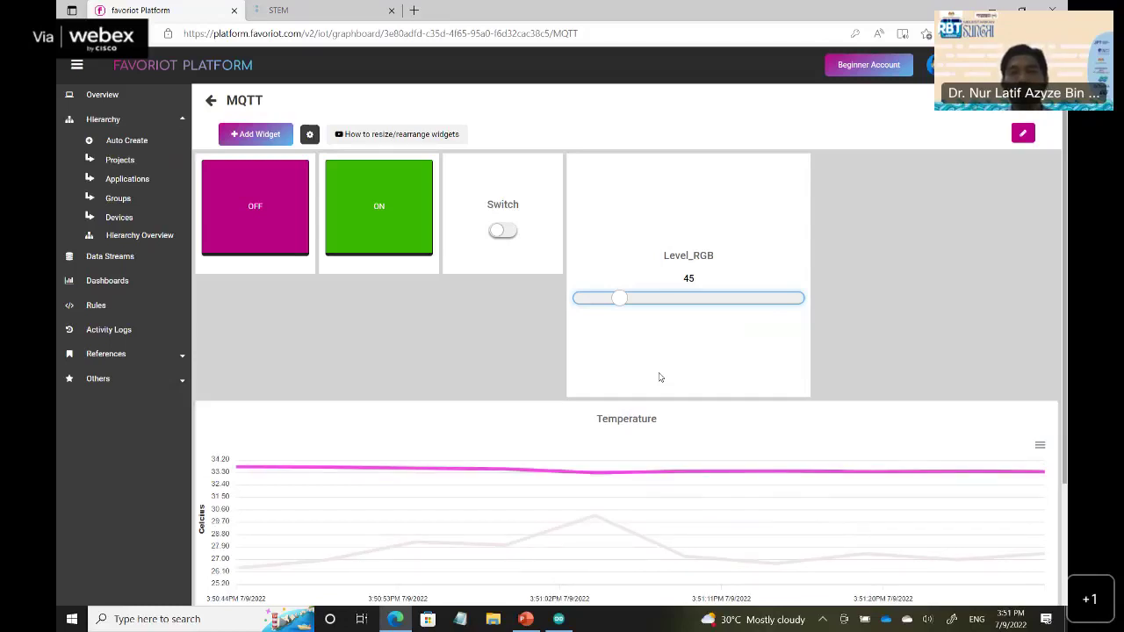
scroll(663, 384, down, 2)
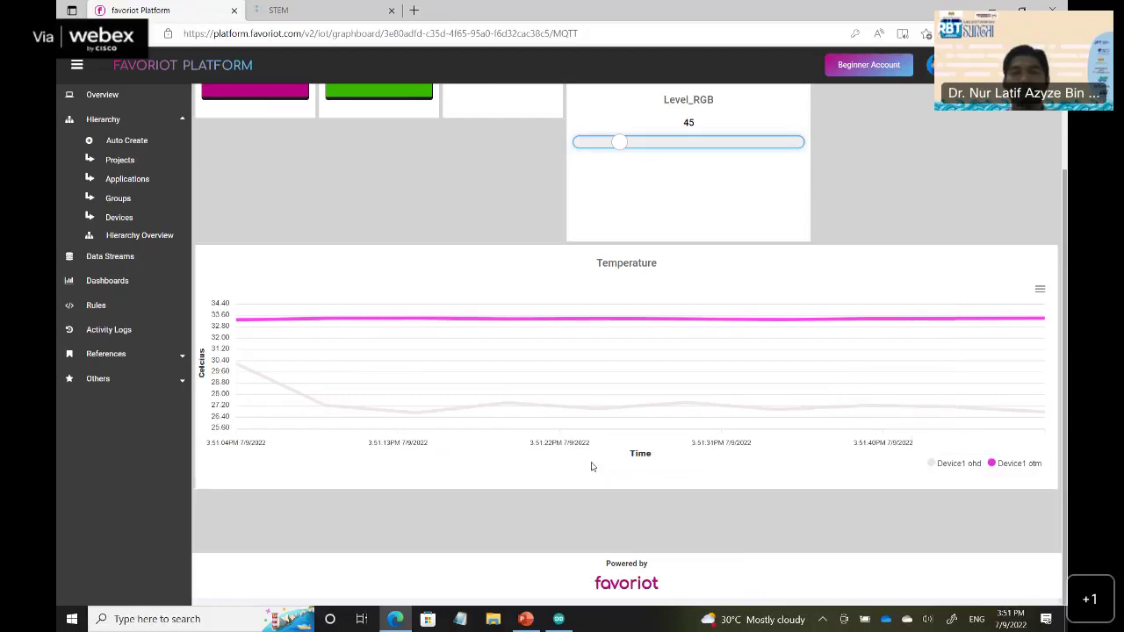
scroll(561, 334, up, 3)
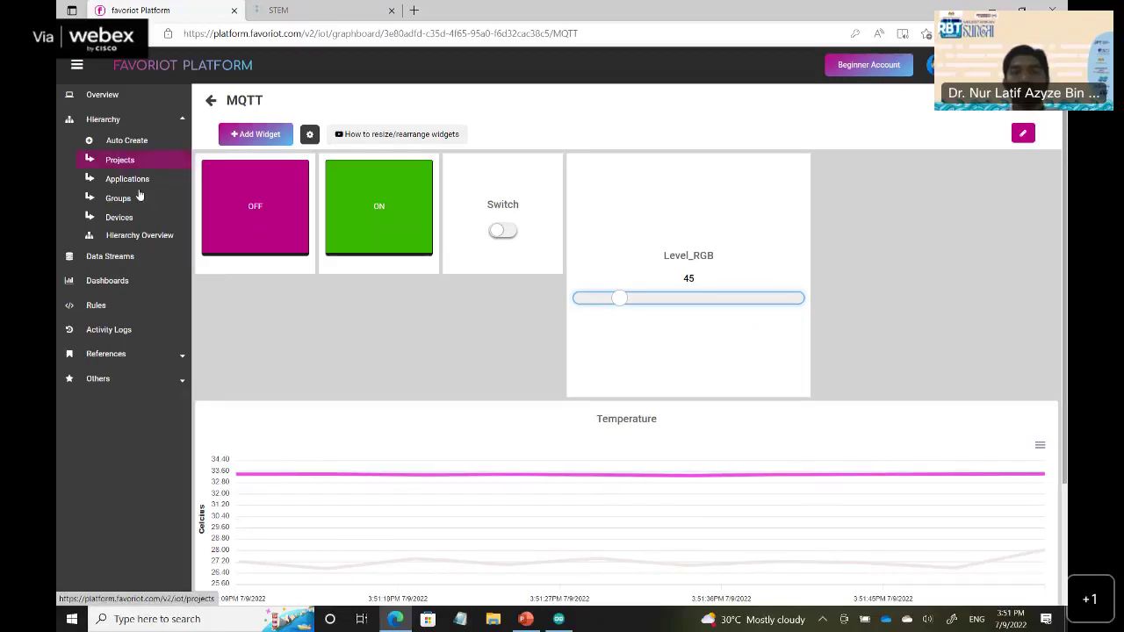
Start a new rule from the Rules page and name it send_email.
click(96, 304)
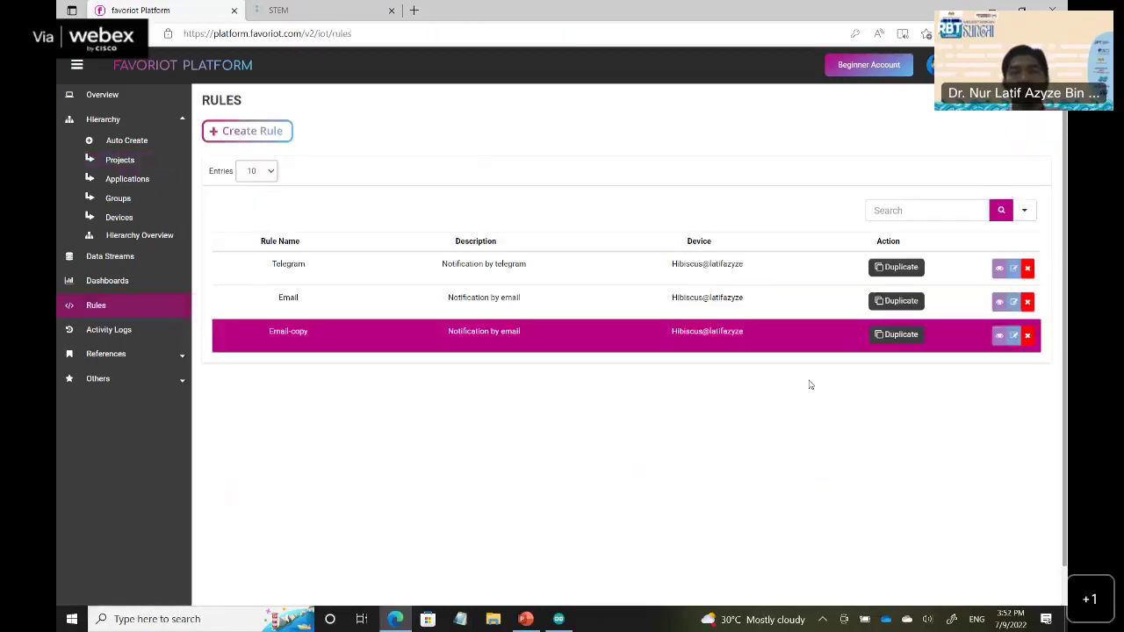
click(376, 263)
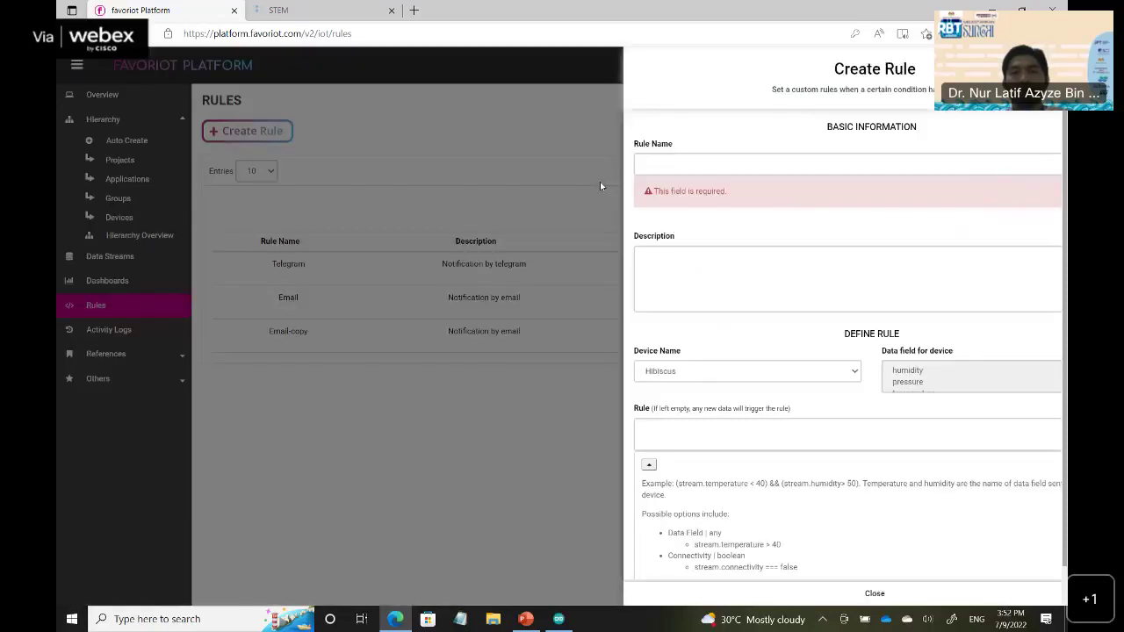
click(606, 164)
key(Down)
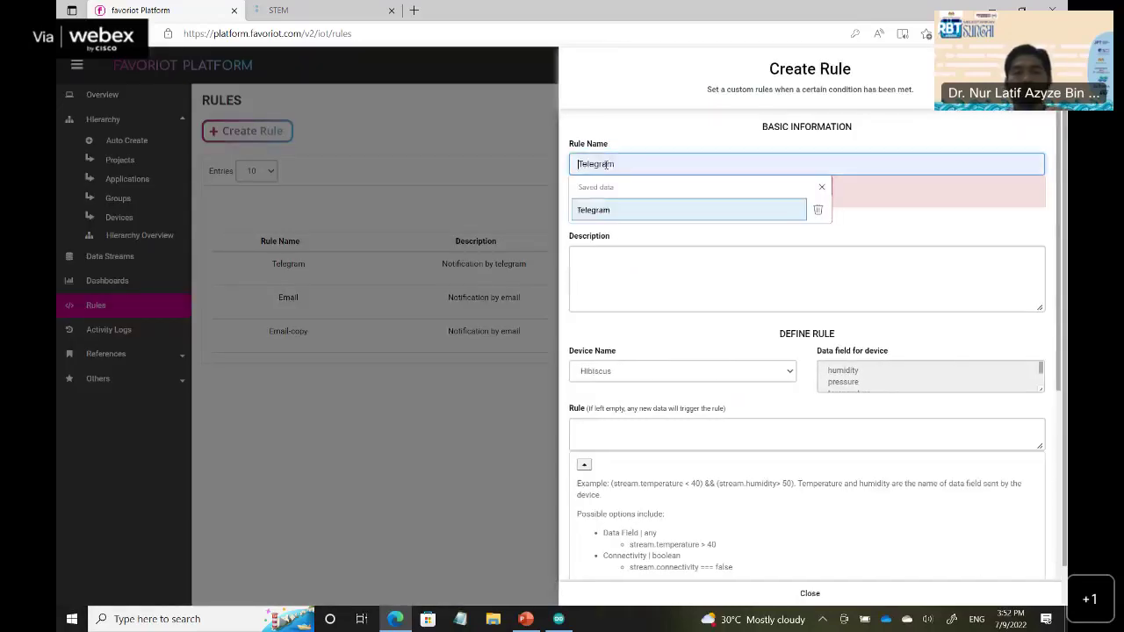
key(Up)
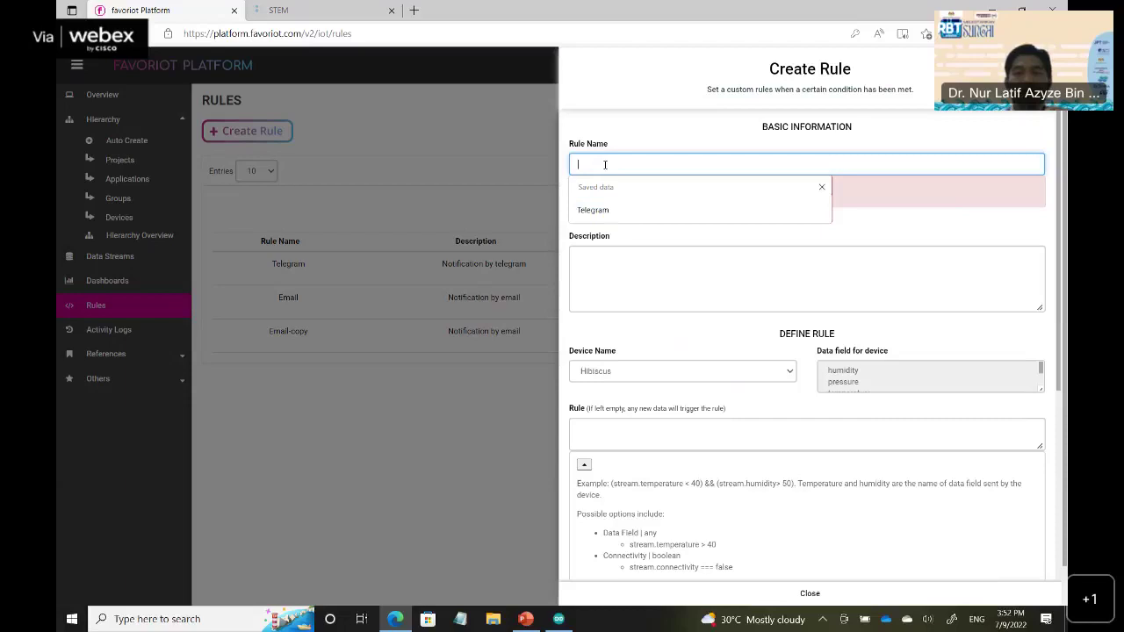
text(sen)
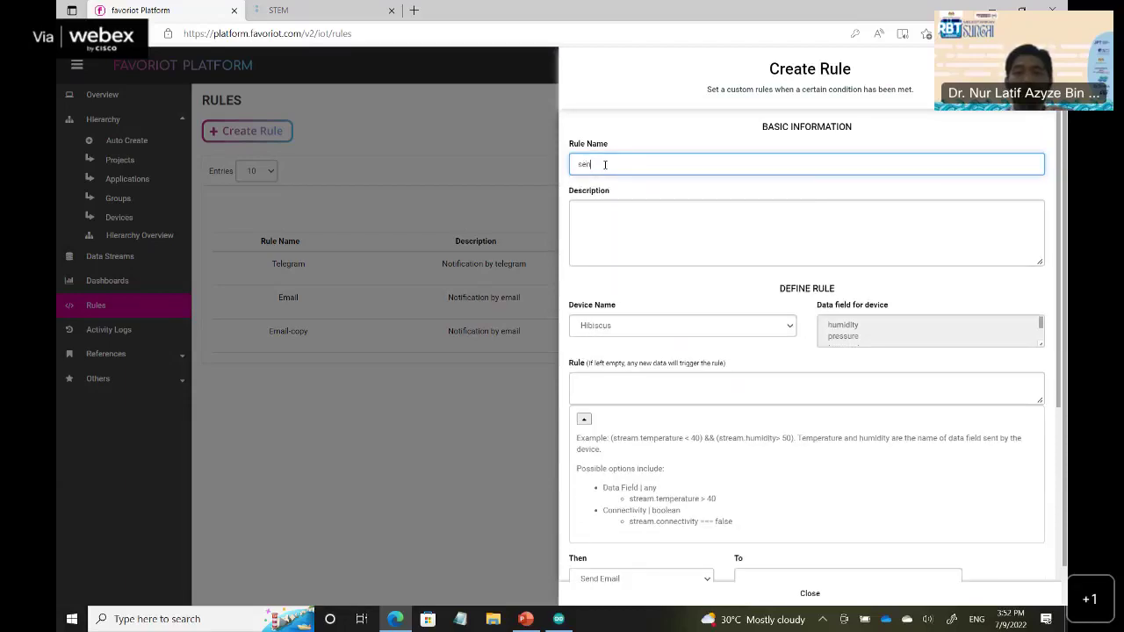
text(d e)
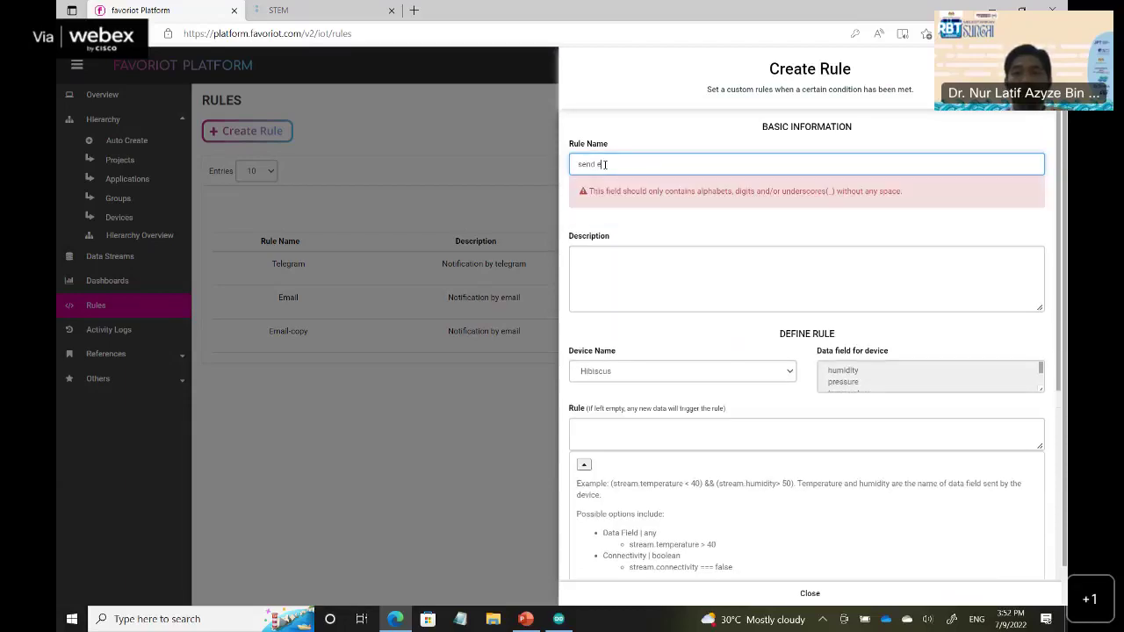
text(m)
key(BackSpace)
key(BackSpace)
key(BackSpace)
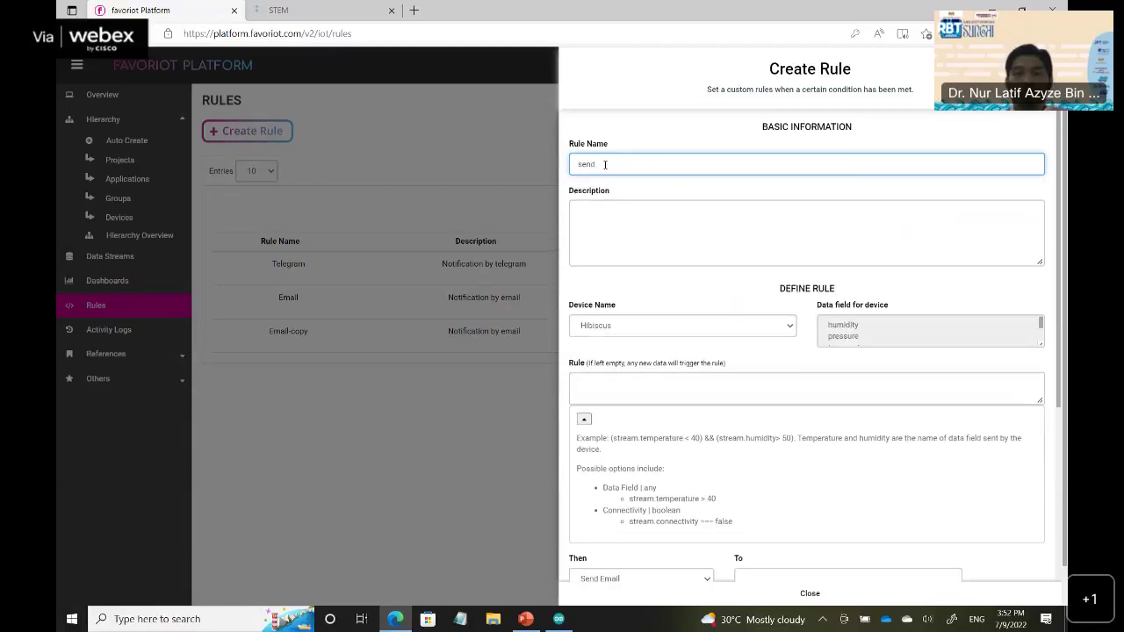
text(_email)
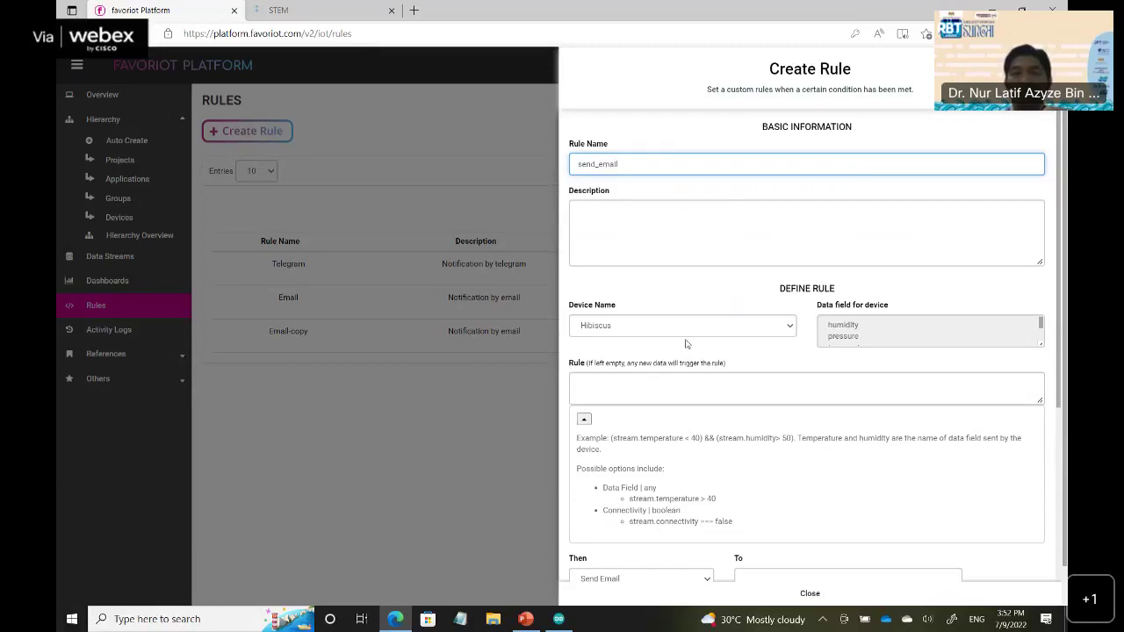
Pick Device1 for the rule, review its data fields, then discard the draft.
click(686, 325)
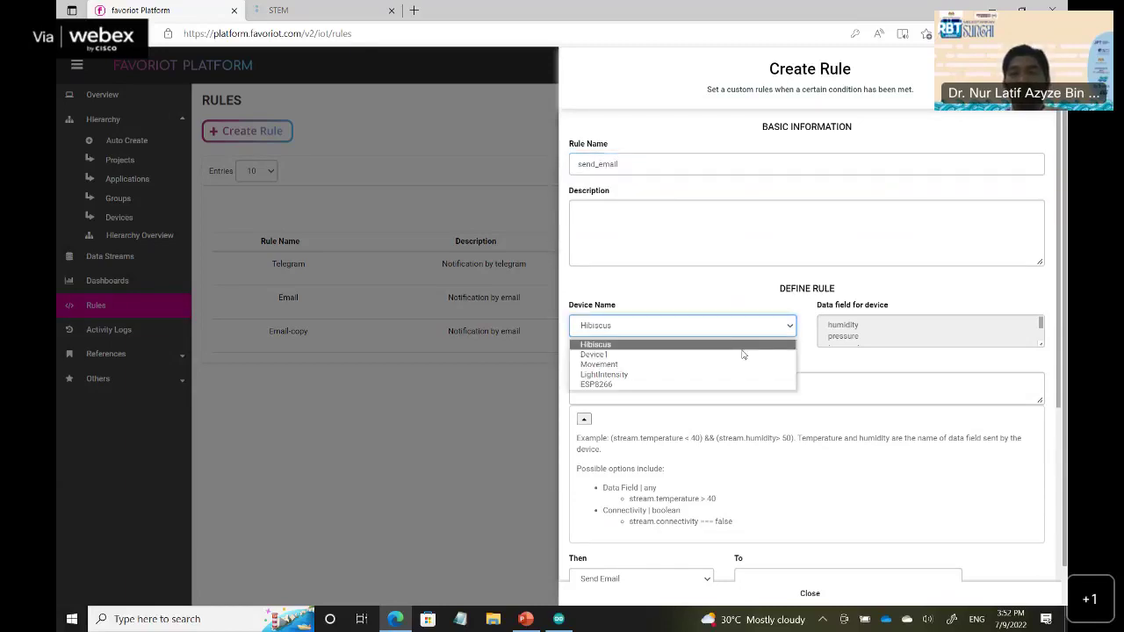
click(742, 354)
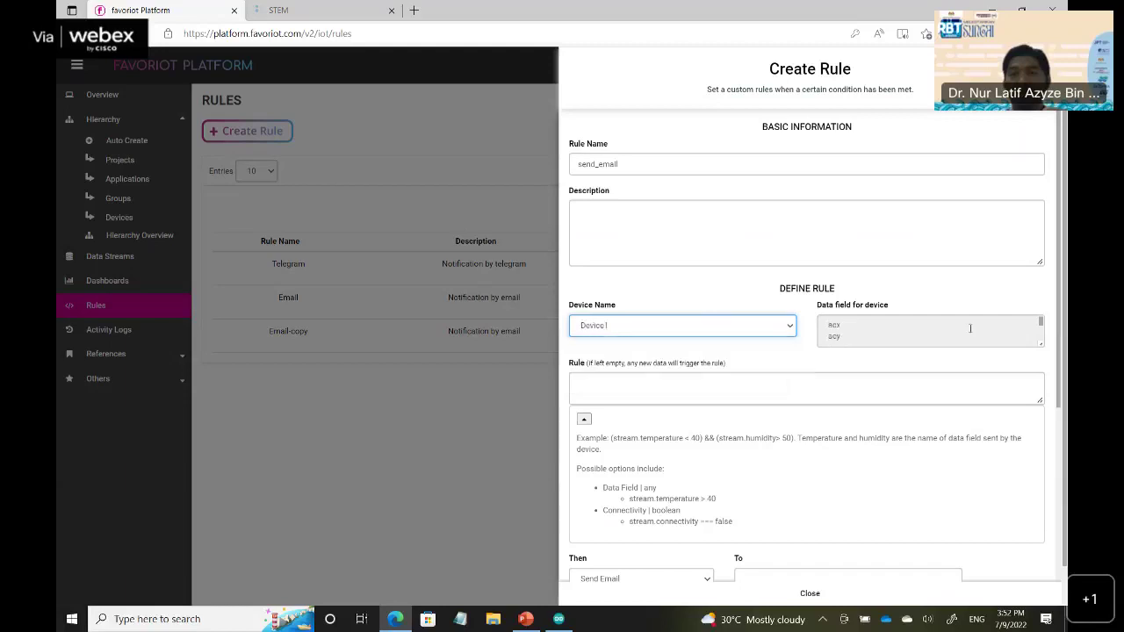
scroll(889, 337, down, 1)
scroll(887, 336, down, 1)
scroll(849, 333, down, 2)
scroll(849, 334, down, 2)
scroll(849, 335, down, 2)
click(841, 326)
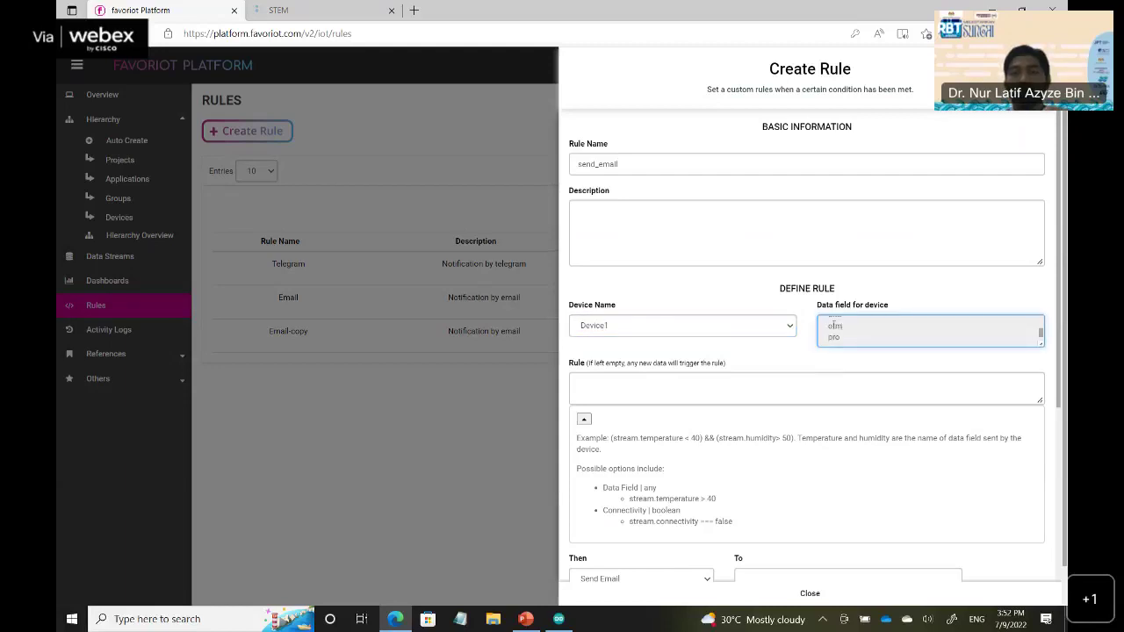
key(Tab)
scroll(628, 331, down, 1)
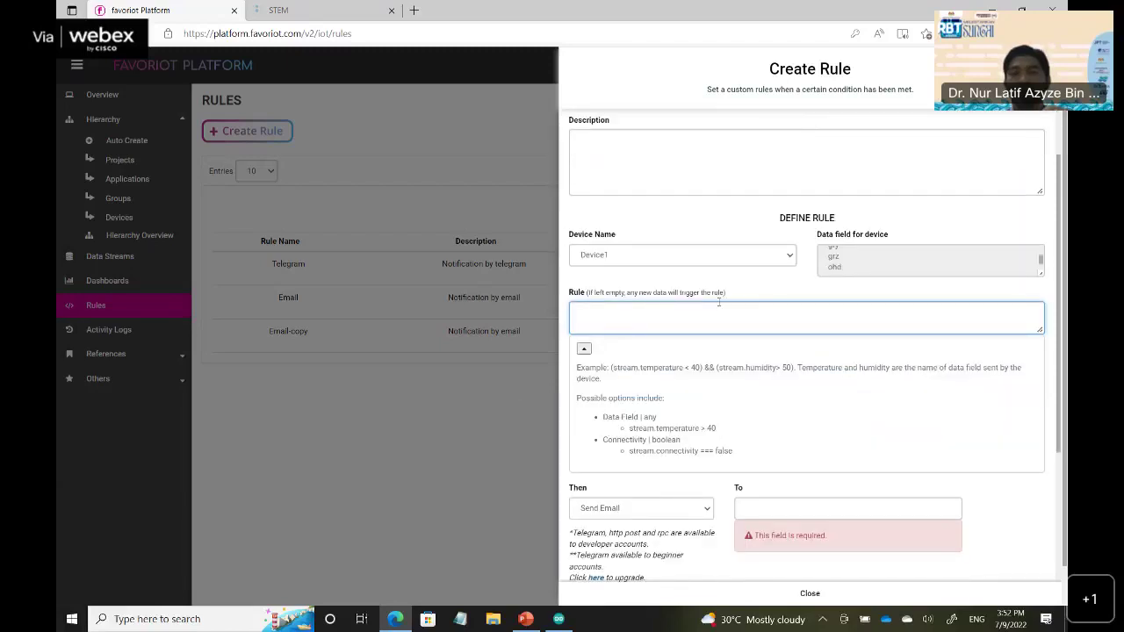
key(Escape)
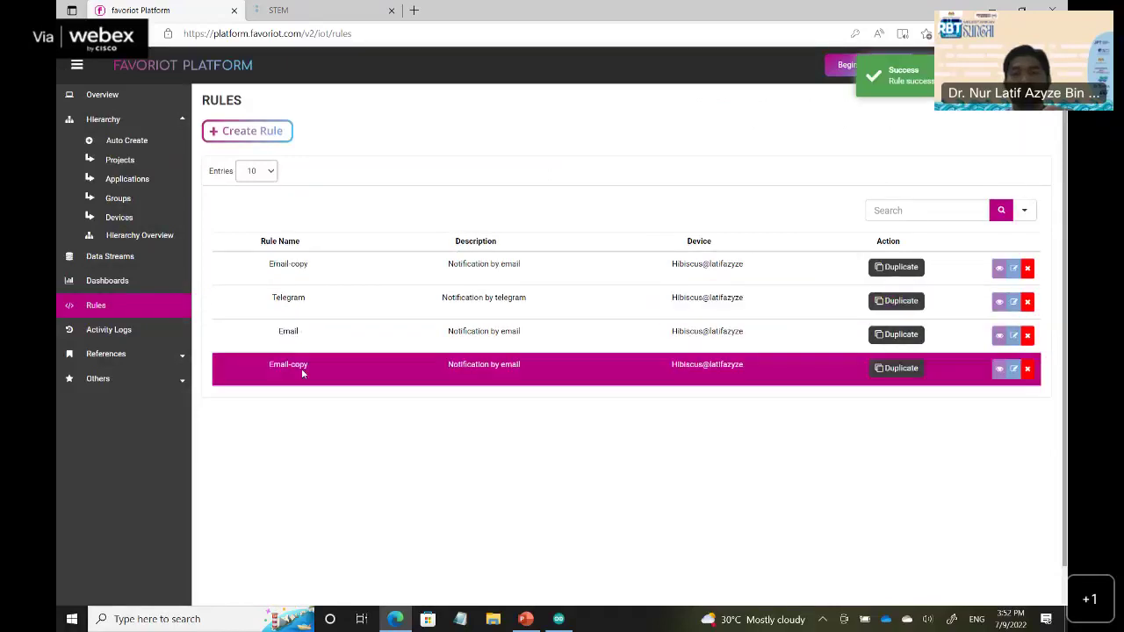
Edit the Email-copy rule to send an email and enter the recipient's Gmail address.
click(727, 266)
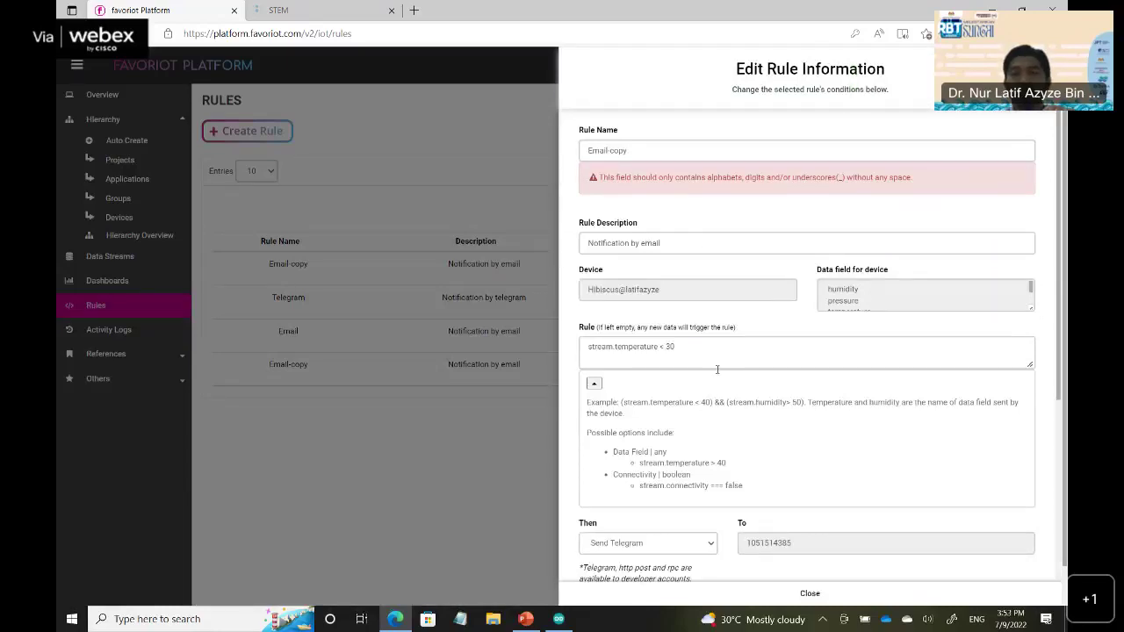
click(677, 518)
scroll(778, 396, down, 2)
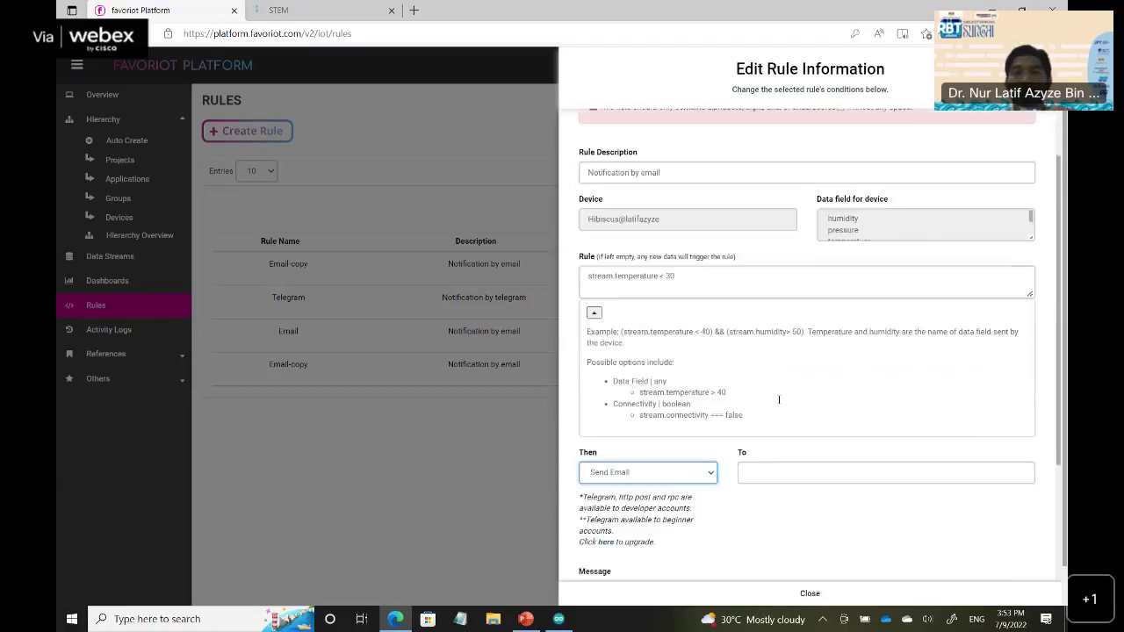
click(777, 400)
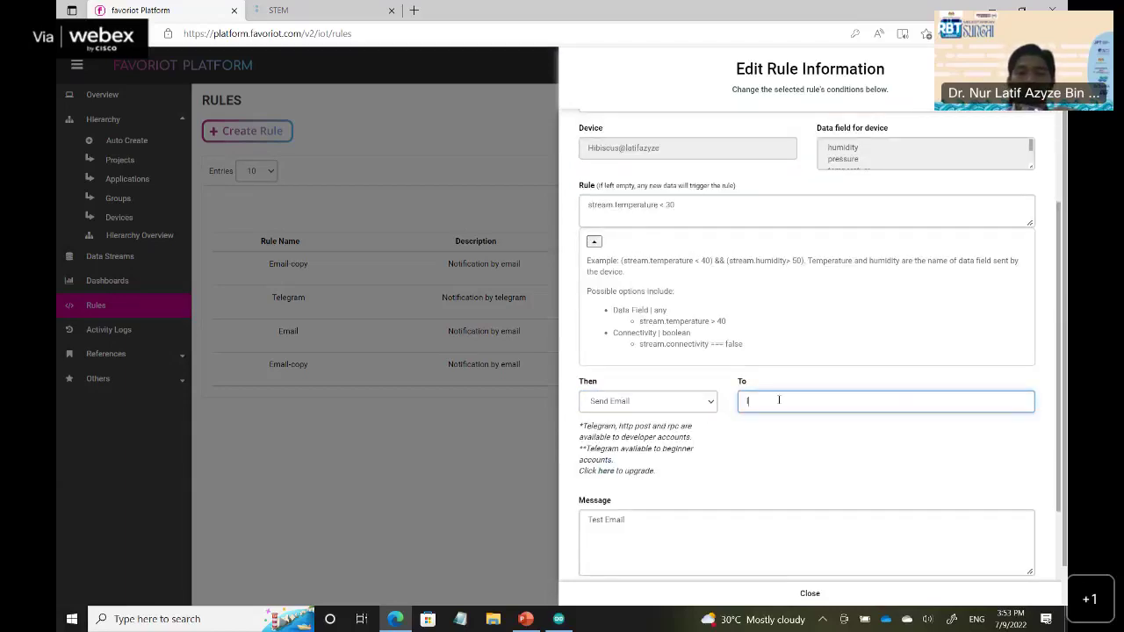
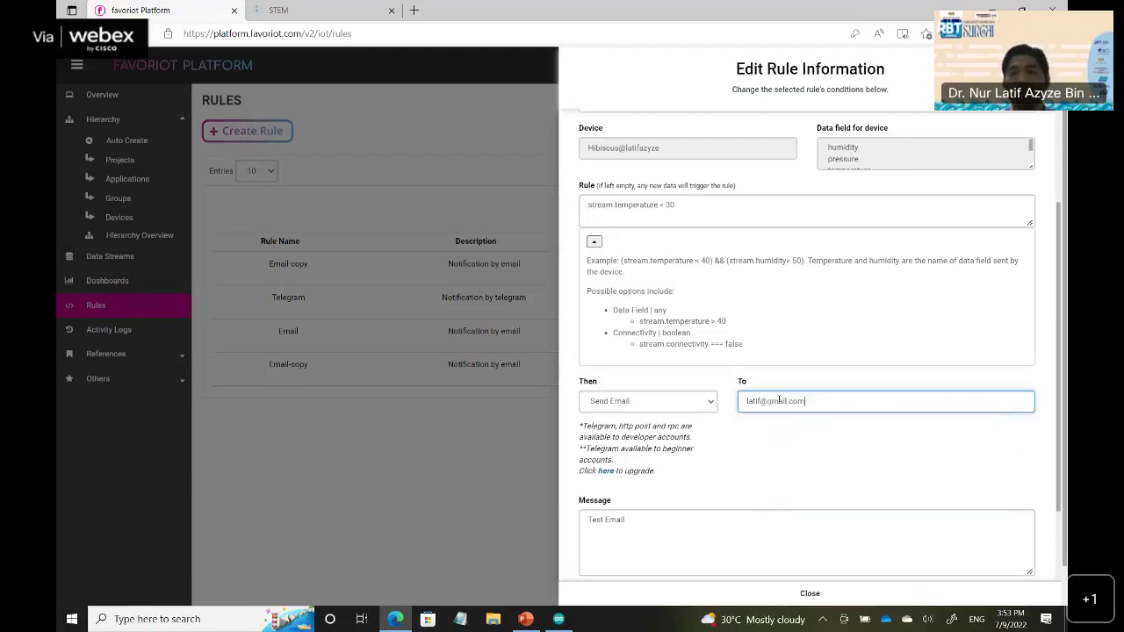
Set the message to 'Temperature is over 30', Rule Triggers to 2, and activate the rule.
scroll(670, 437, down, 2)
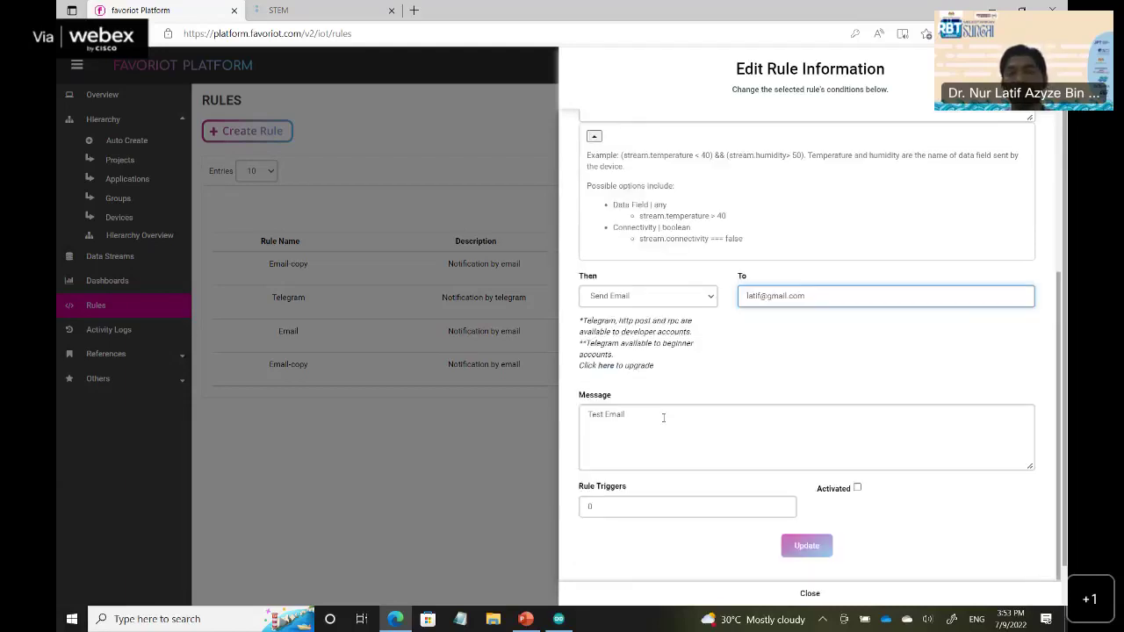
click(662, 418)
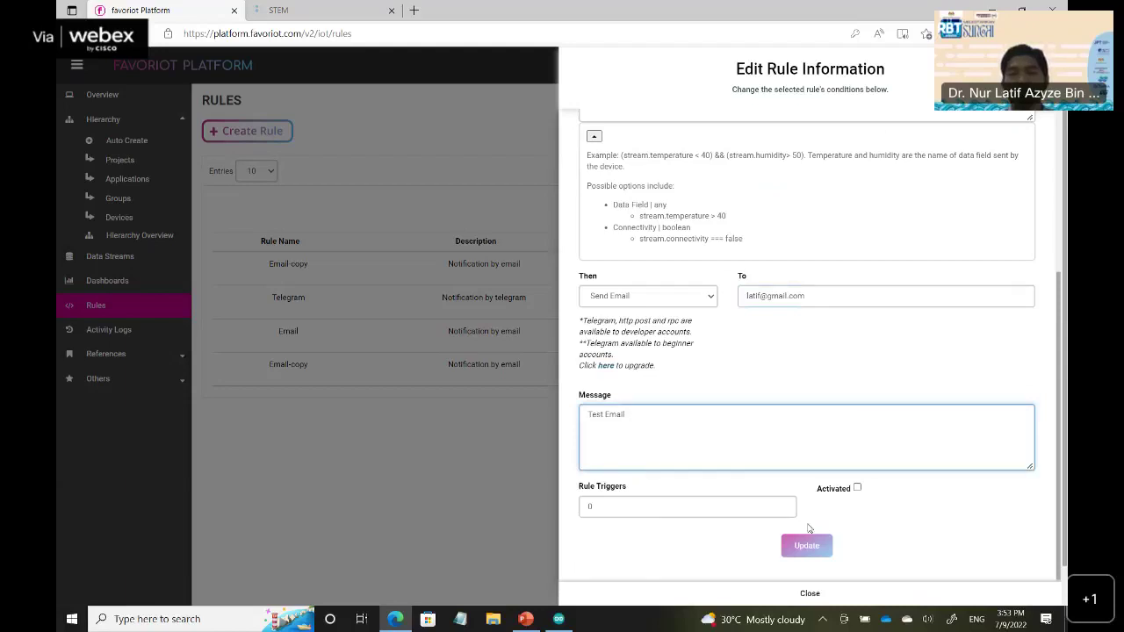
key(BackSpace)
key(BackSpace)
key(BackSpace)
key(BackSpace)
key(BackSpace)
key(BackSpace)
key(BackSpace)
key(BackSpace)
key(BackSpace)
key(BackSpace)
text(Temperature )
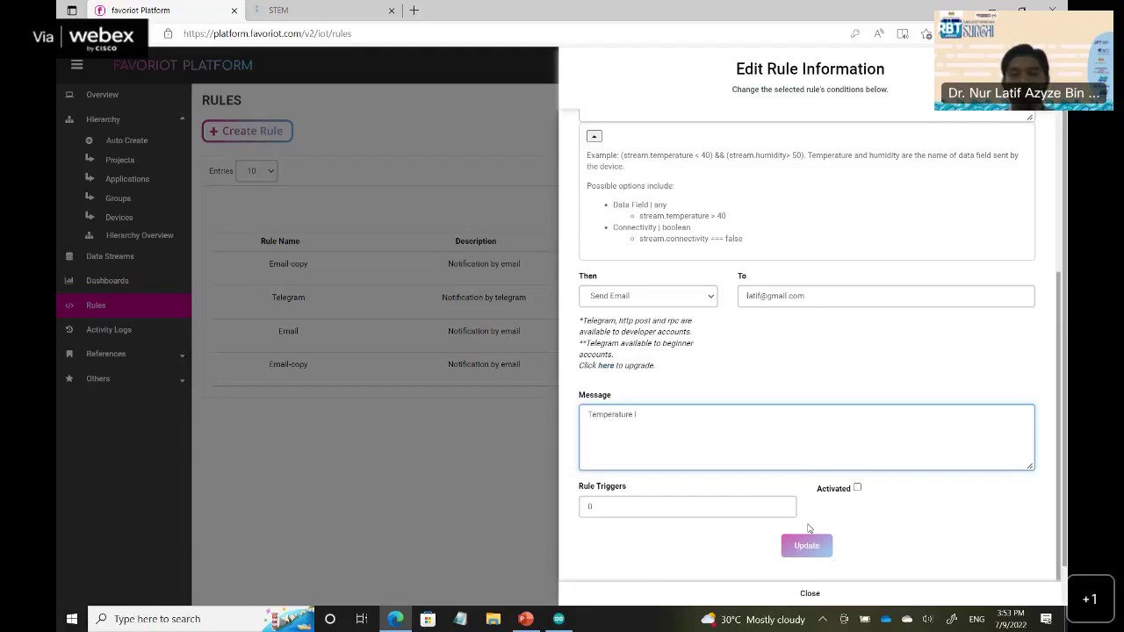
text(is ove)
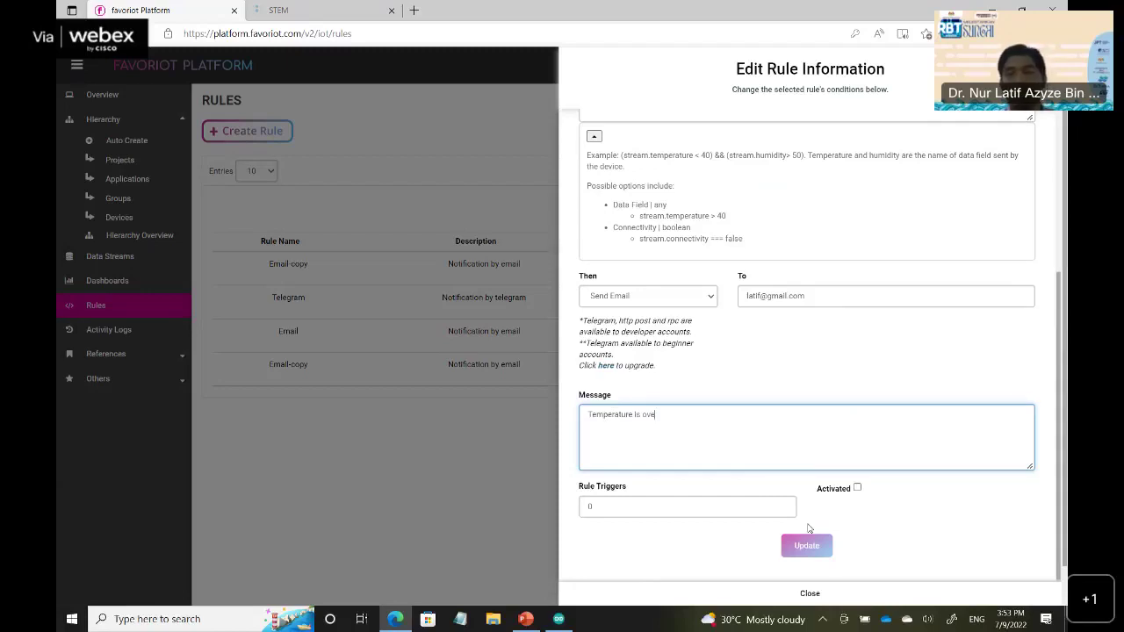
text(r 30)
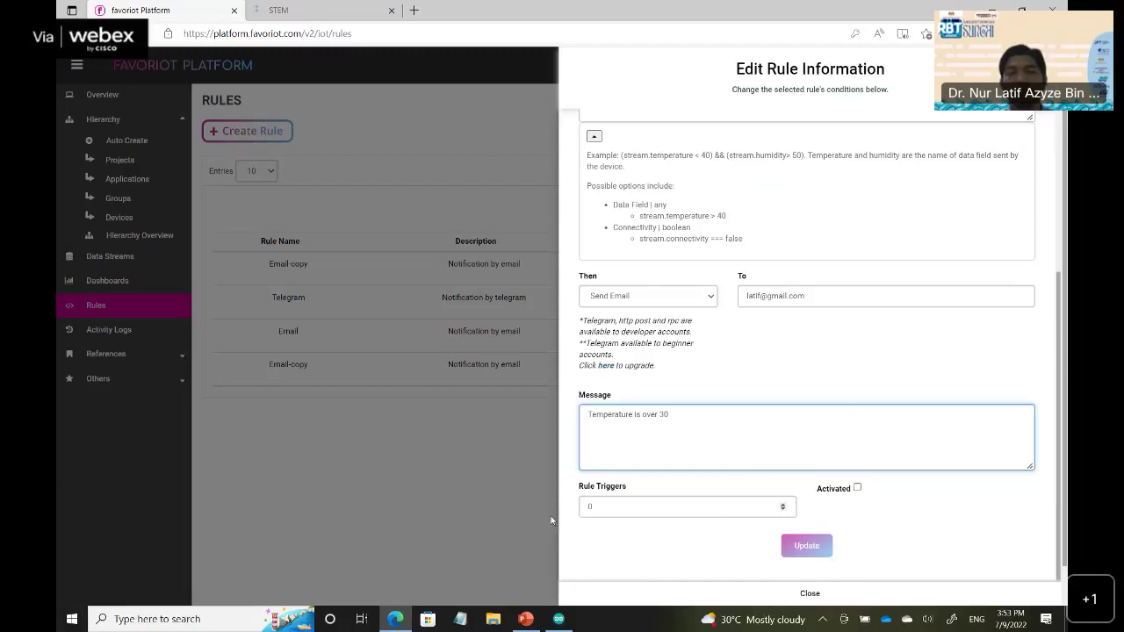
key(Tab)
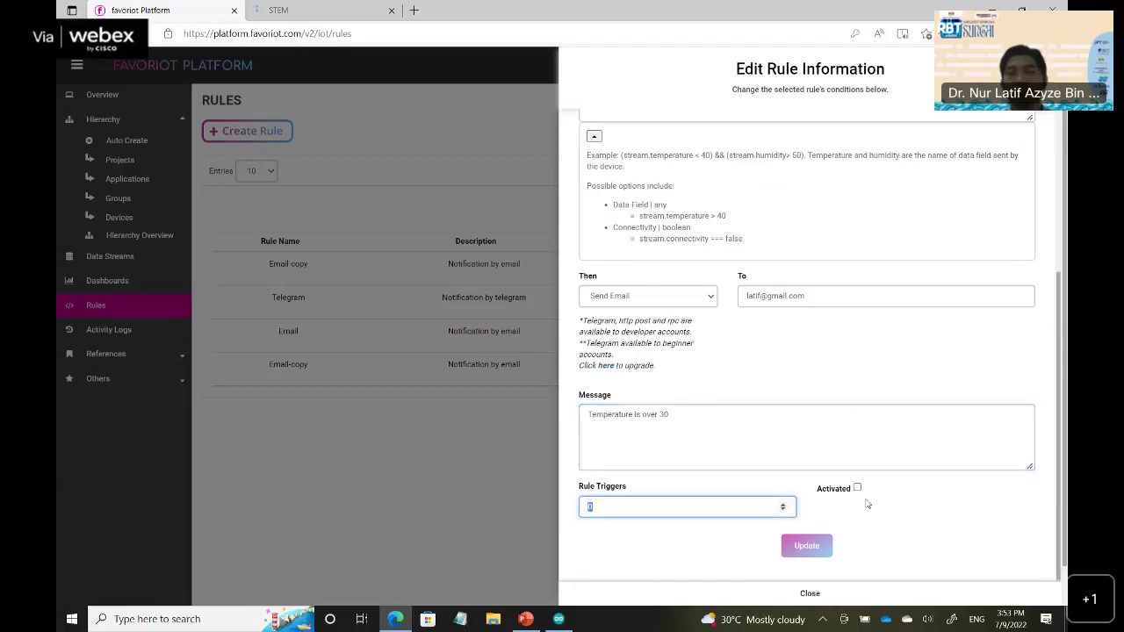
text(2)
key(Tab)
key(space)
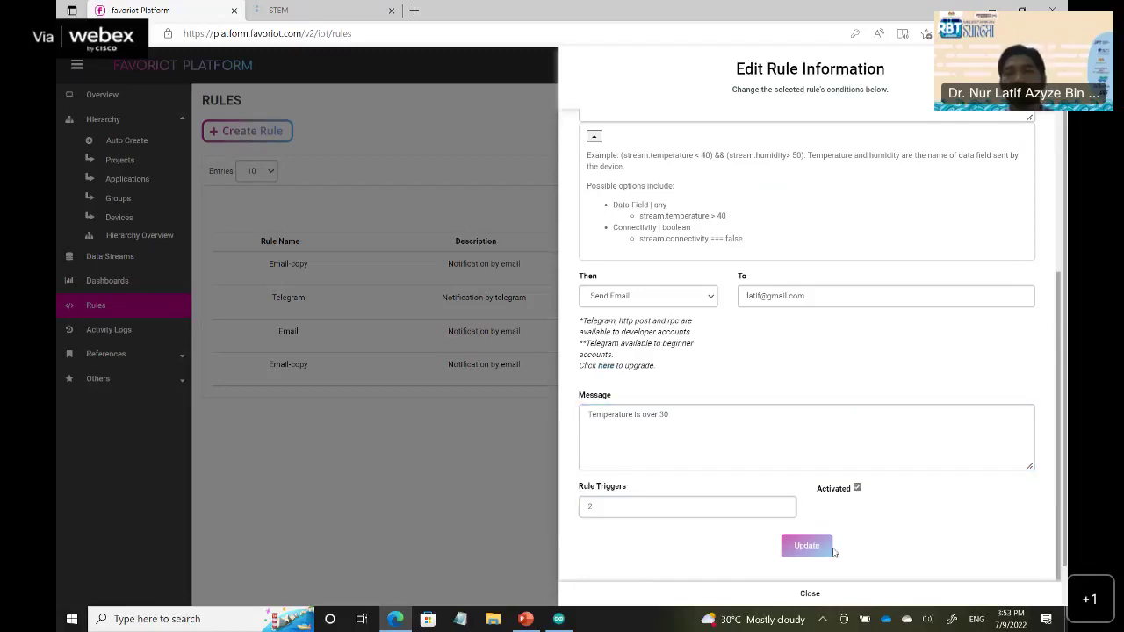
Fix the Rule Name error by renaming 'Email-copy' to 'Email2'.
click(831, 549)
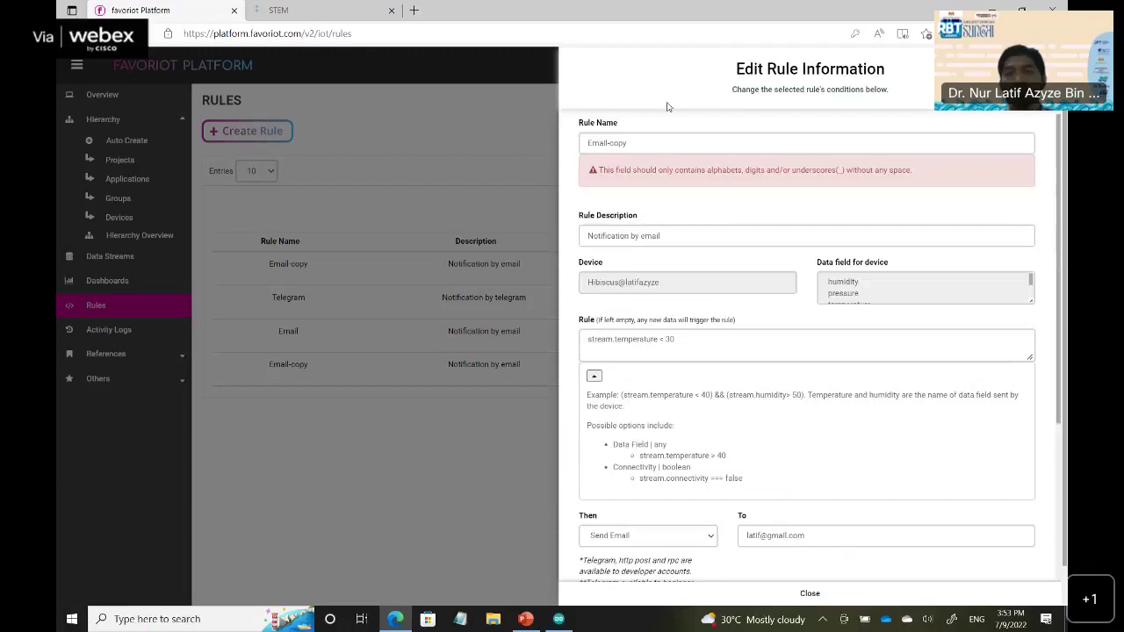
click(626, 150)
drag(606, 151, 628, 151)
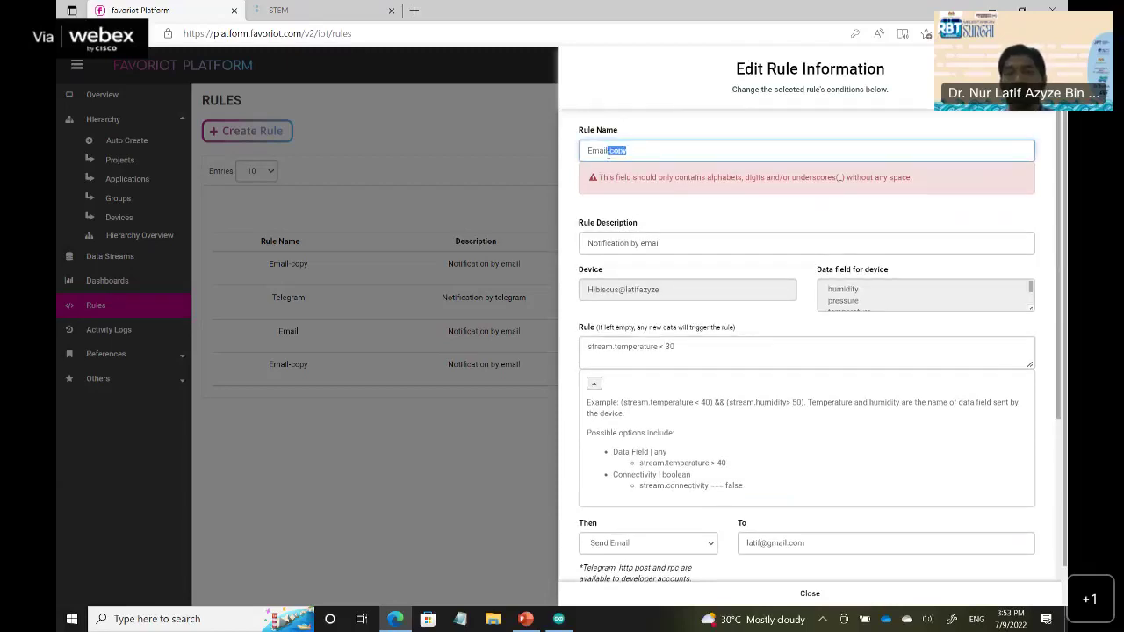
text(2)
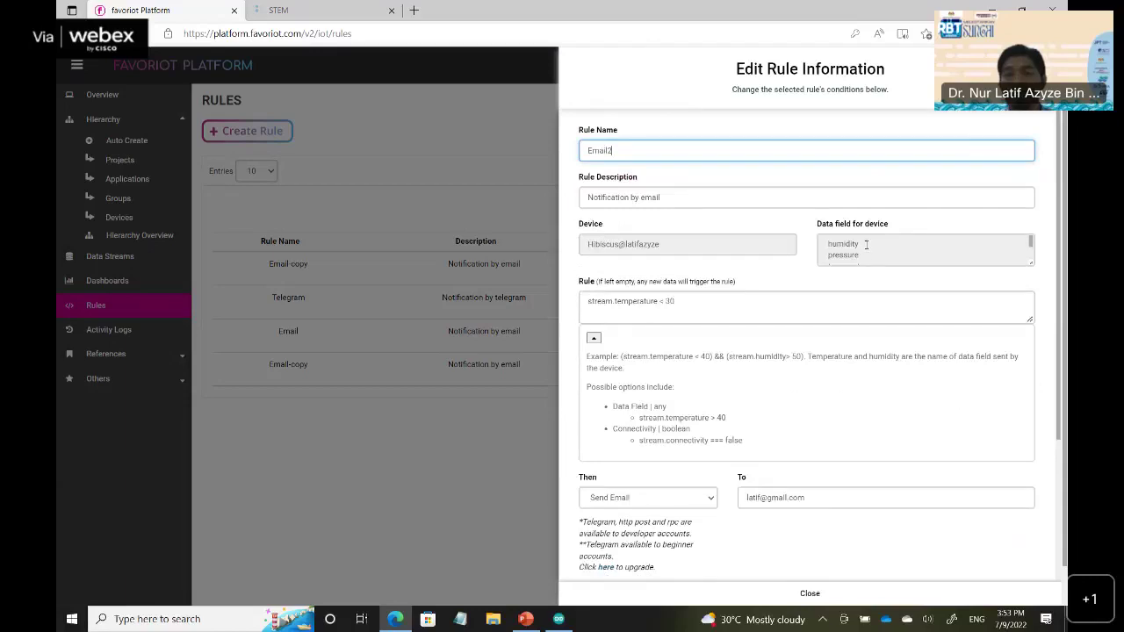
scroll(867, 248, down, 1)
scroll(874, 250, down, 1)
scroll(865, 249, up, 1)
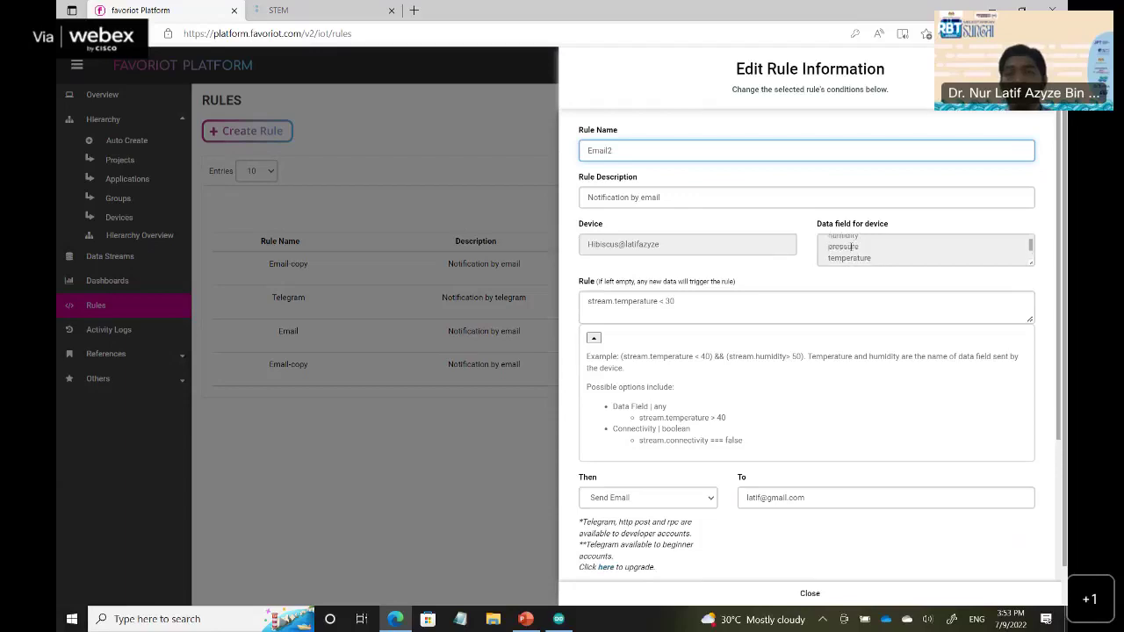
Change the message to 'Temperature is less than 30' and save the Email2 rule.
drag(857, 247, 871, 258)
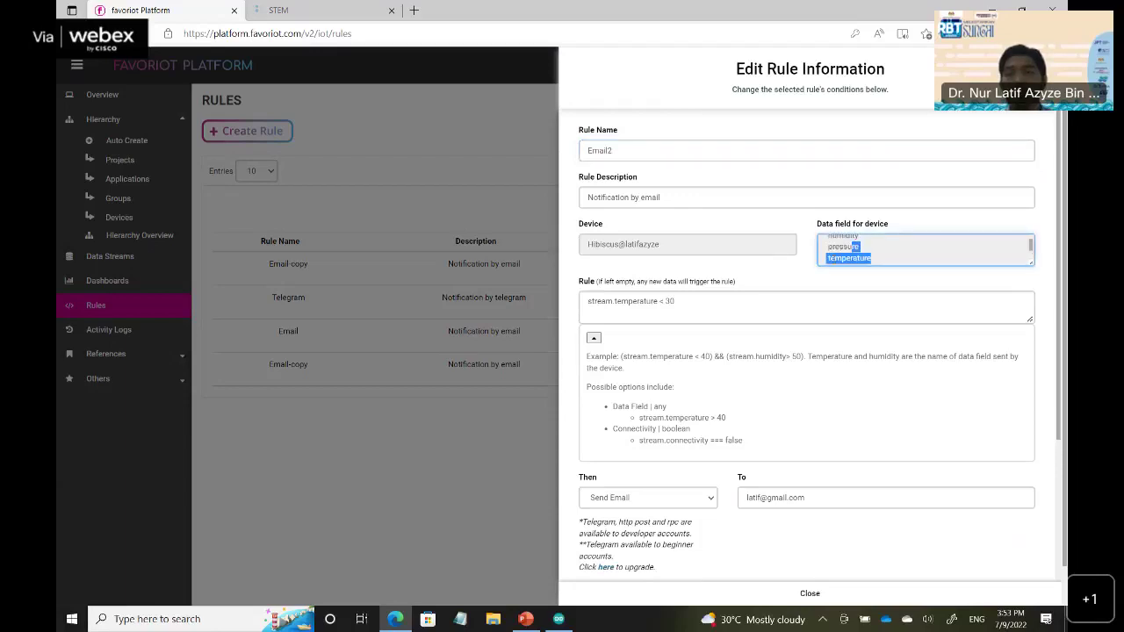
scroll(875, 250, down, 1)
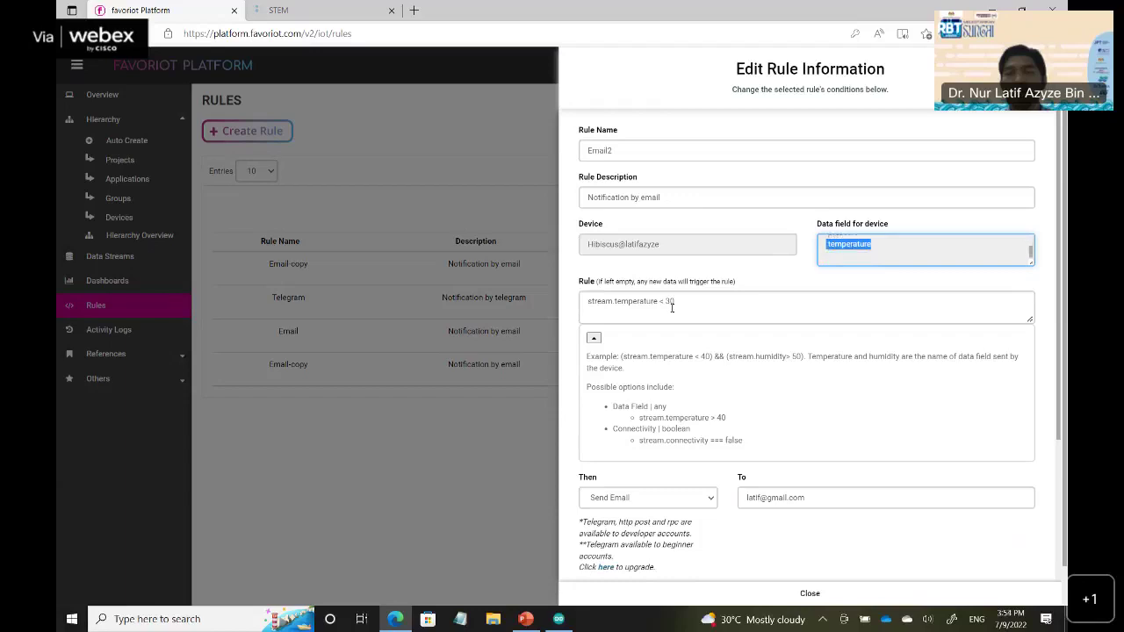
scroll(648, 285, down, 1)
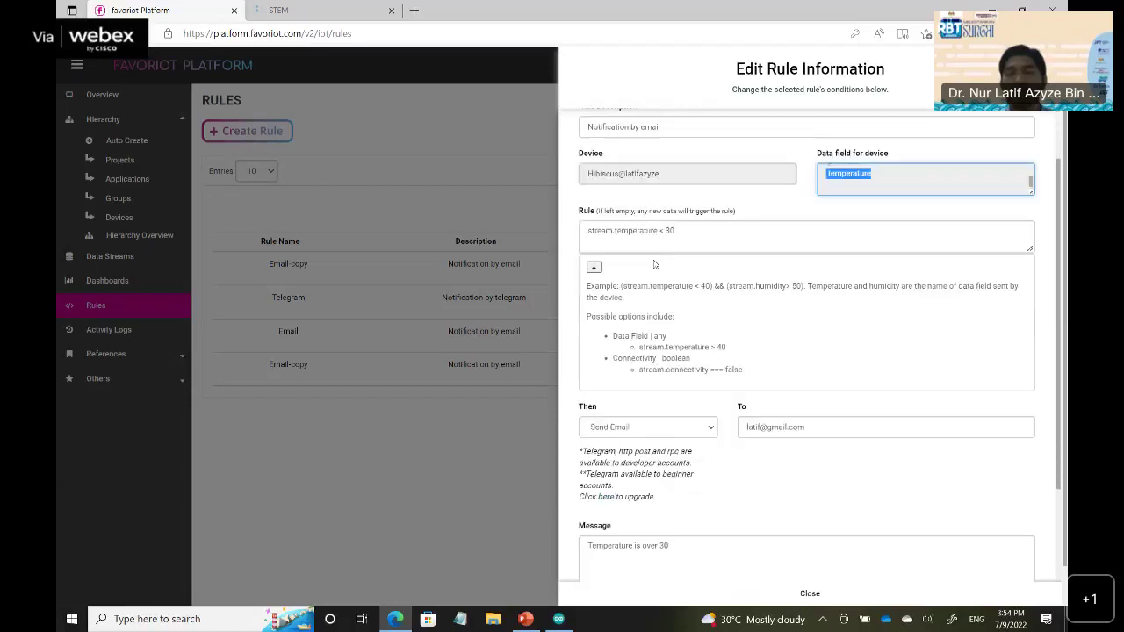
scroll(713, 339, down, 1)
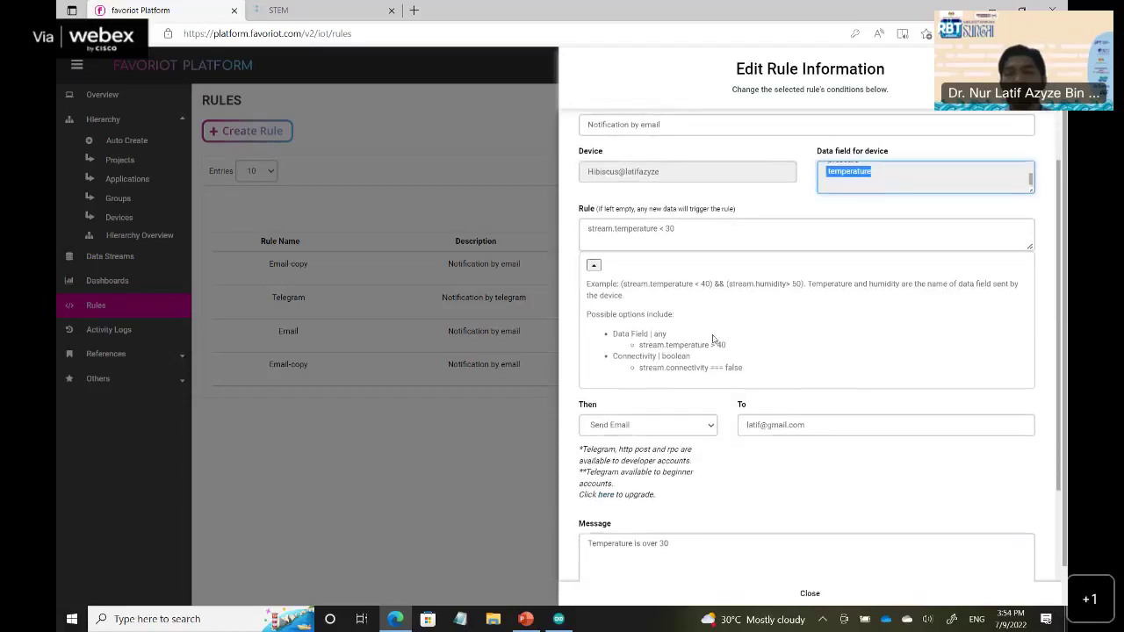
scroll(713, 339, down, 2)
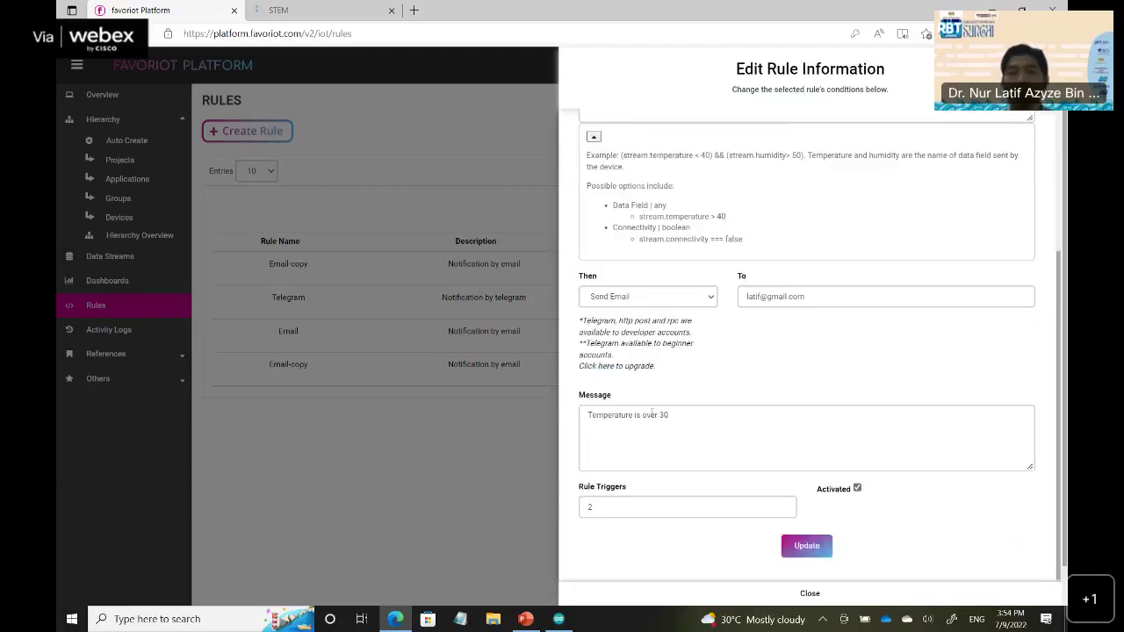
drag(650, 416, 657, 416)
key(shift+Left)
key(shift+Left)
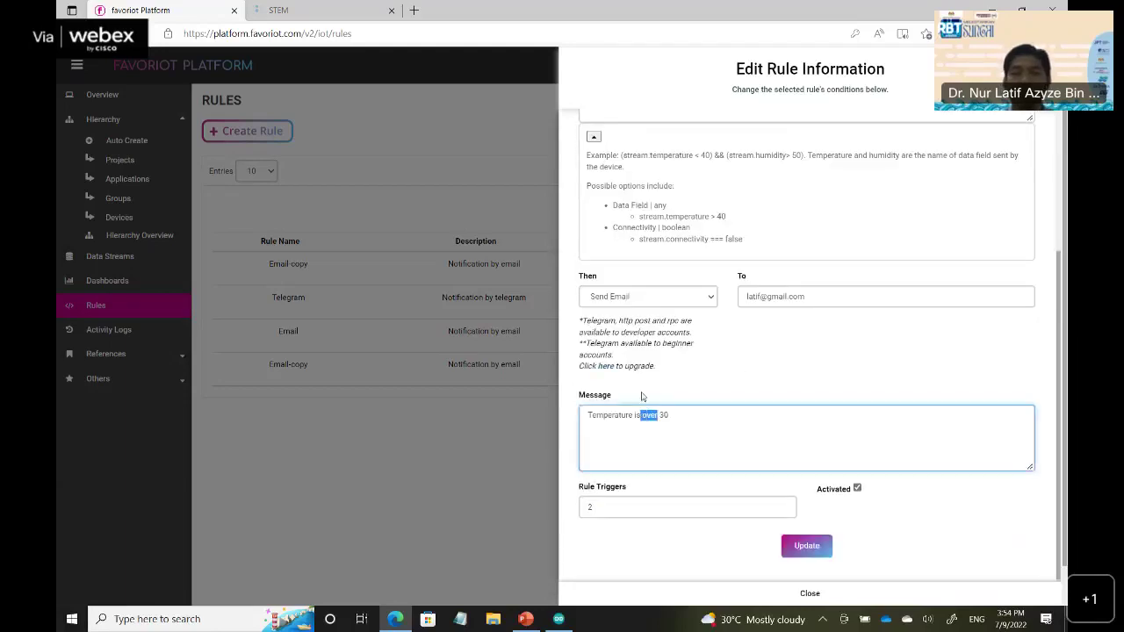
text(less)
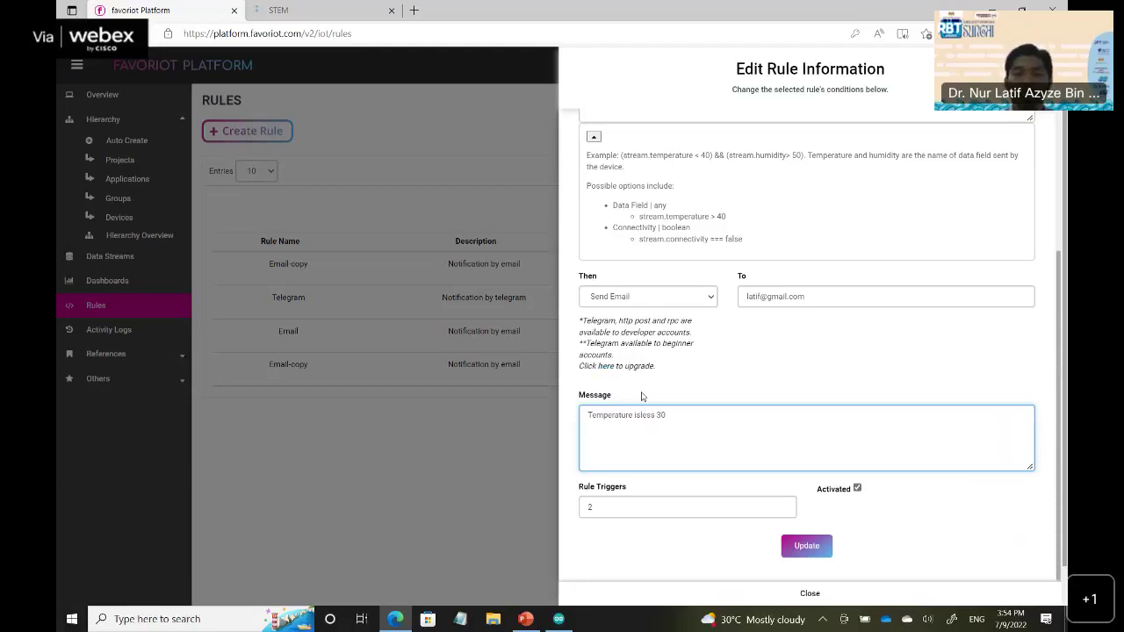
key(BackSpace)
key(BackSpace)
key(BackSpace)
key(BackSpace)
text(ess)
key(BackSpace)
key(BackSpace)
key(BackSpace)
key(BackSpace)
text(less th )
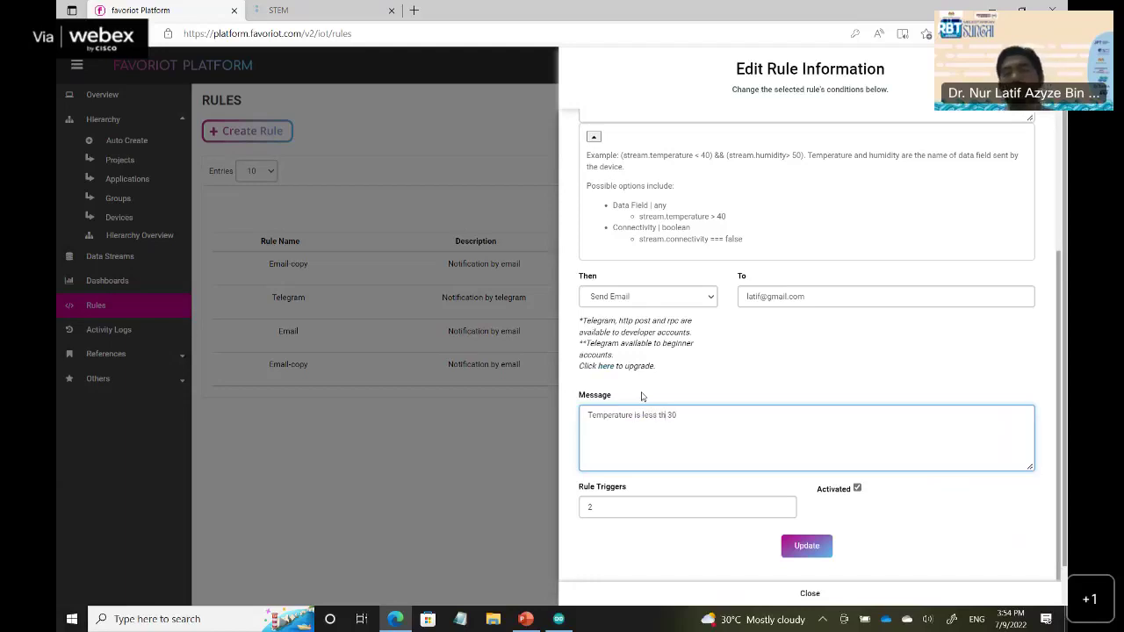
text(an)
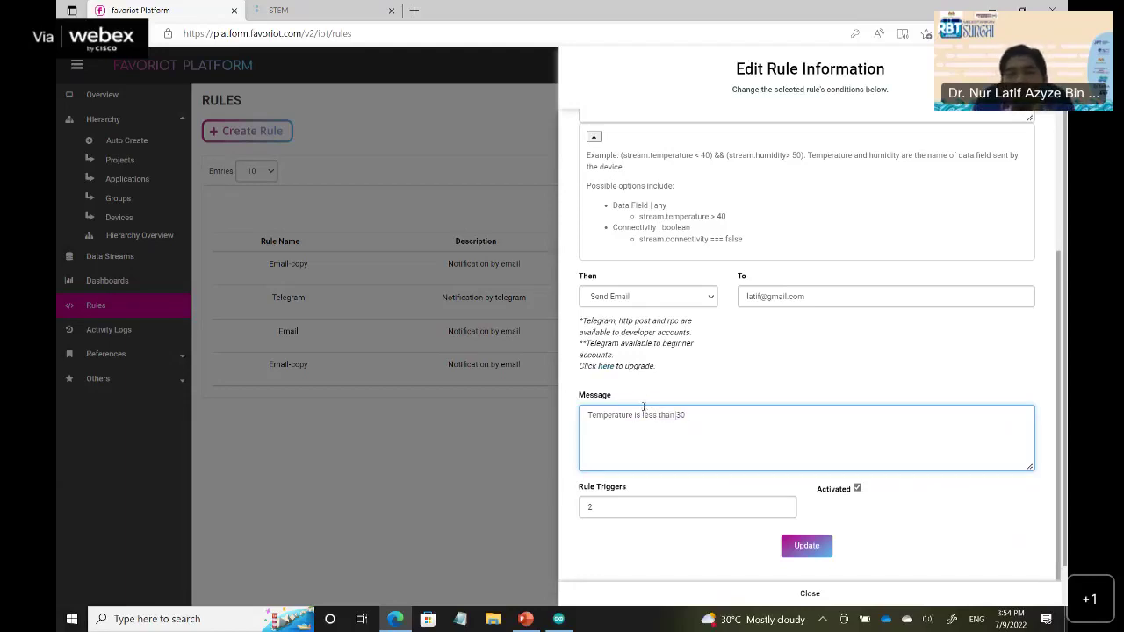
click(824, 545)
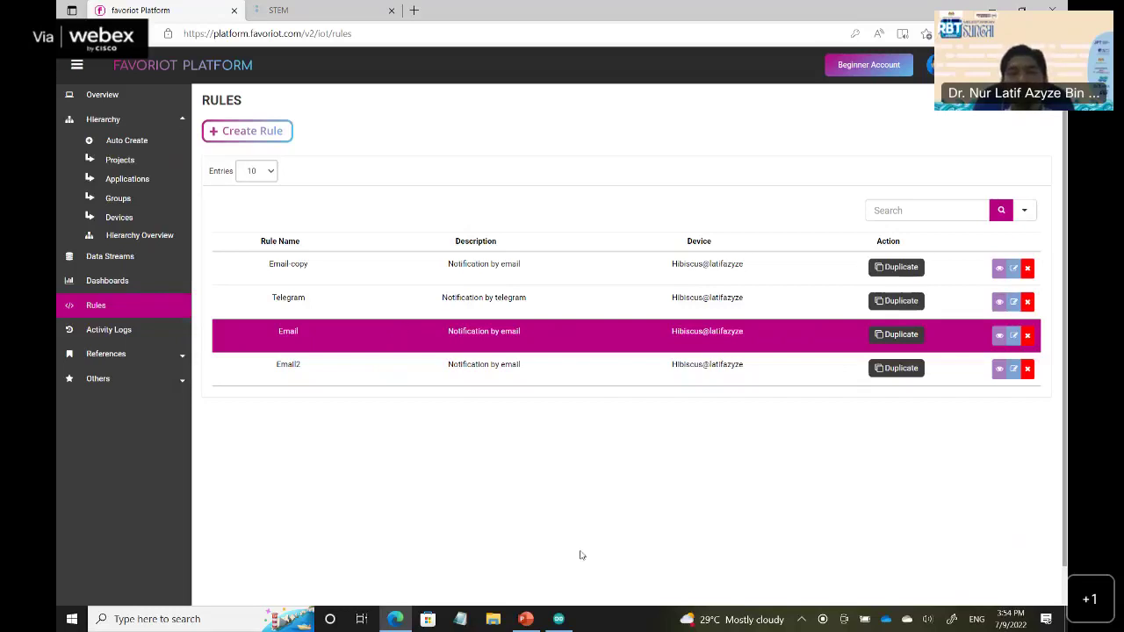
Run the PowerPoint slide show from the DASHBOARD slide to the closing THANK YOU!! slide.
click(525, 619)
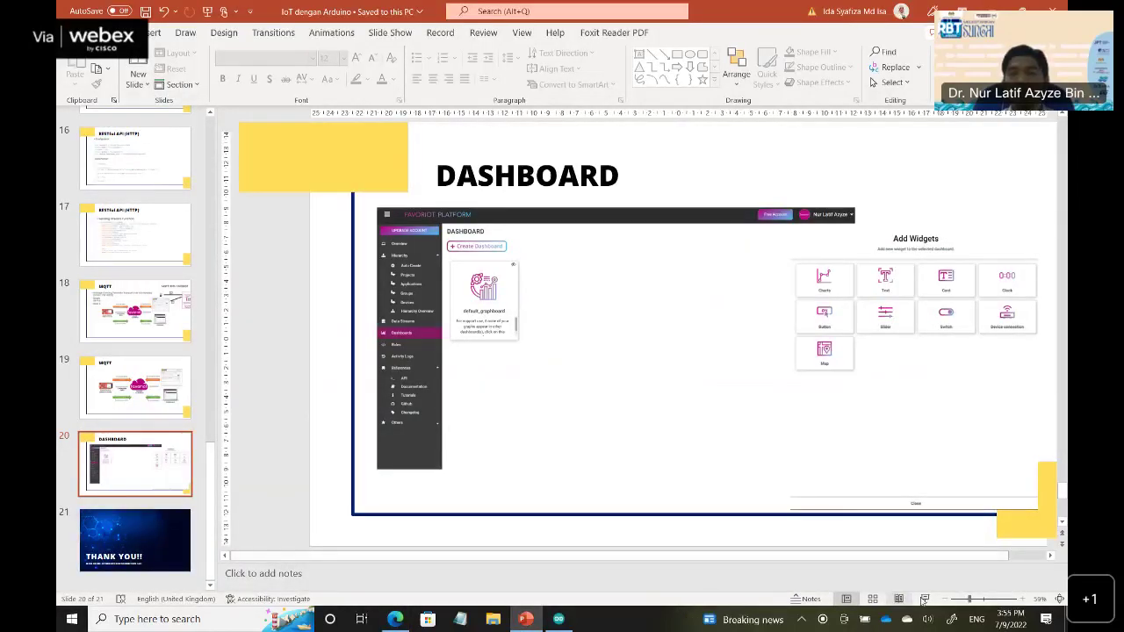
click(923, 600)
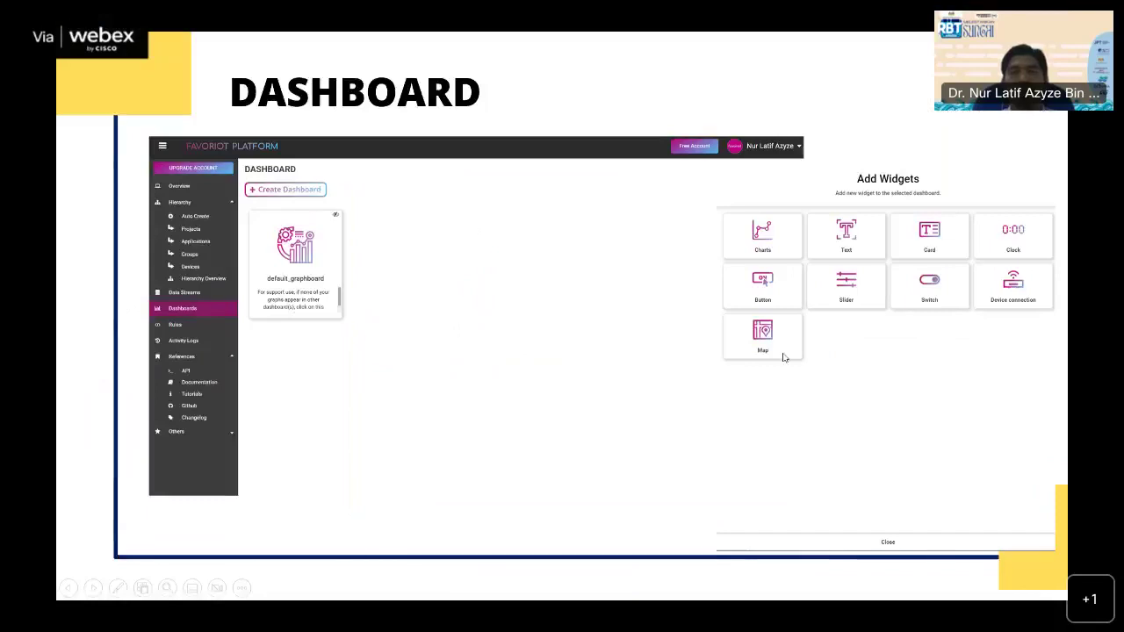
click(784, 356)
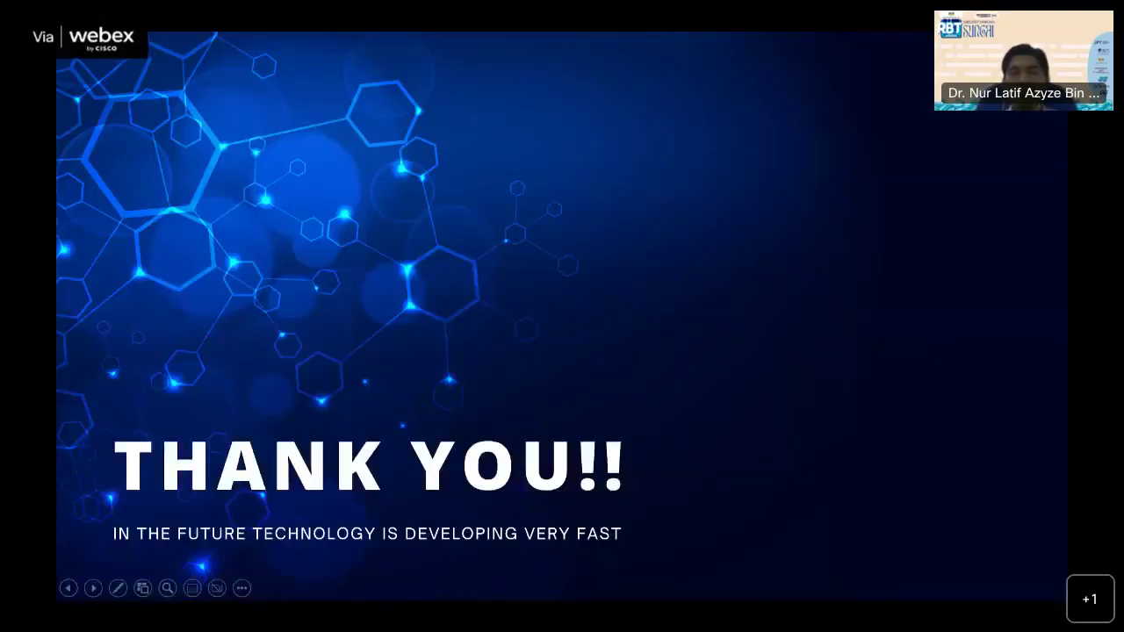